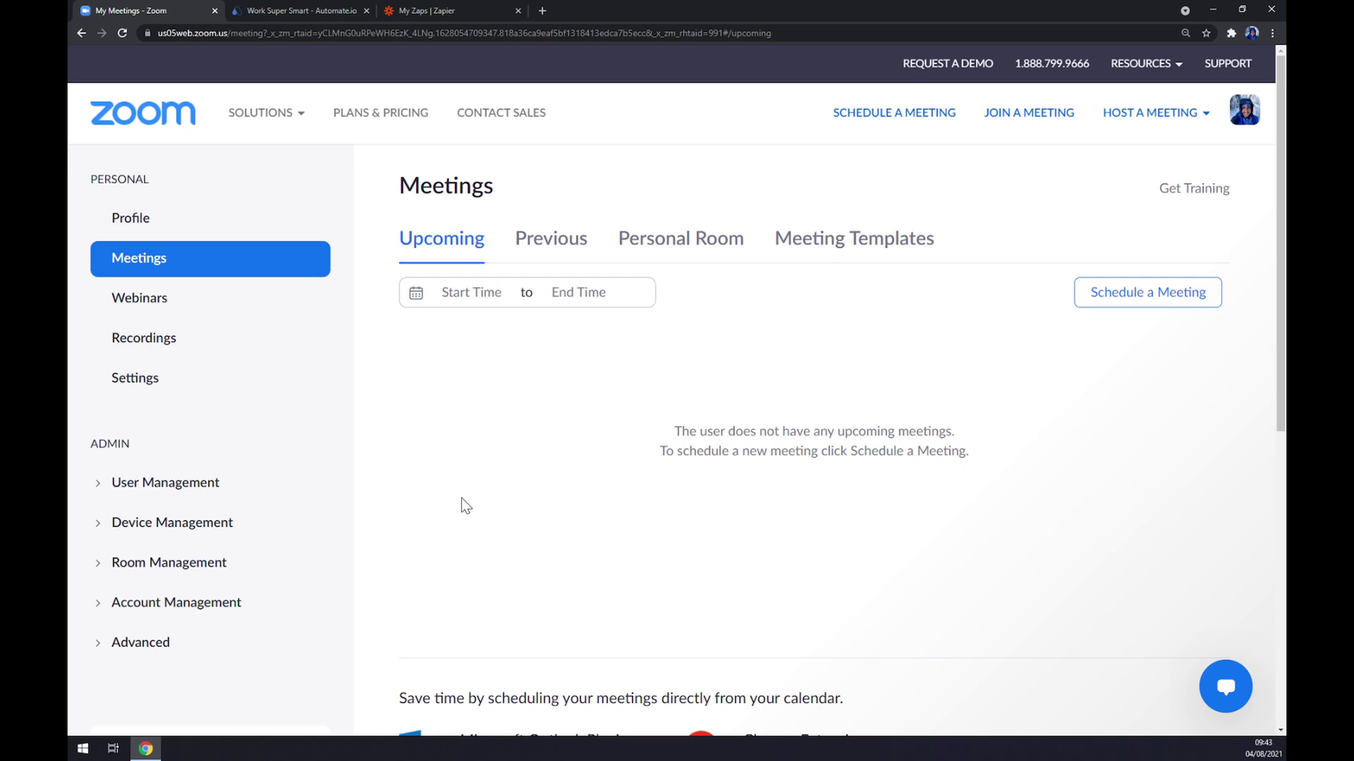
# Switch to the automate.io site and show its full App Integrations list
pyautogui.click(302, 11)
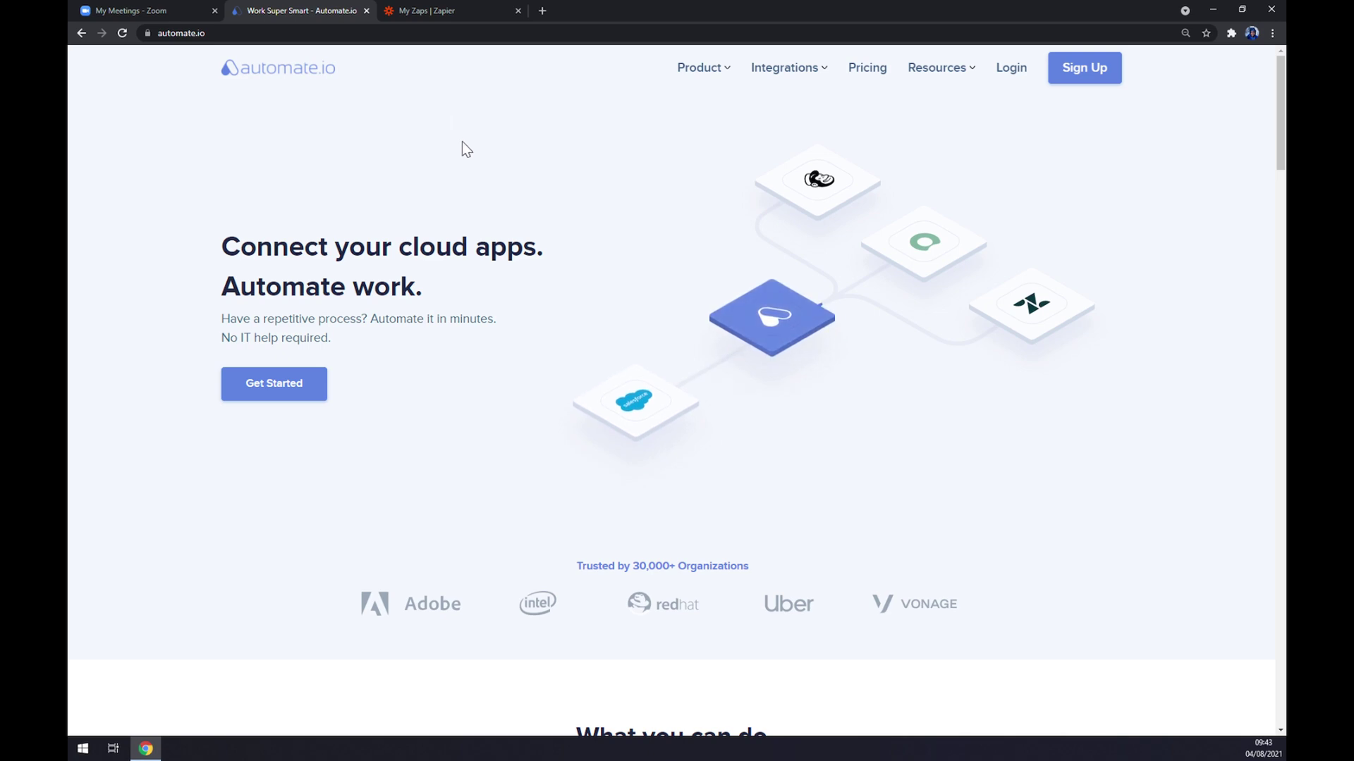
pyautogui.moveTo(784, 67)
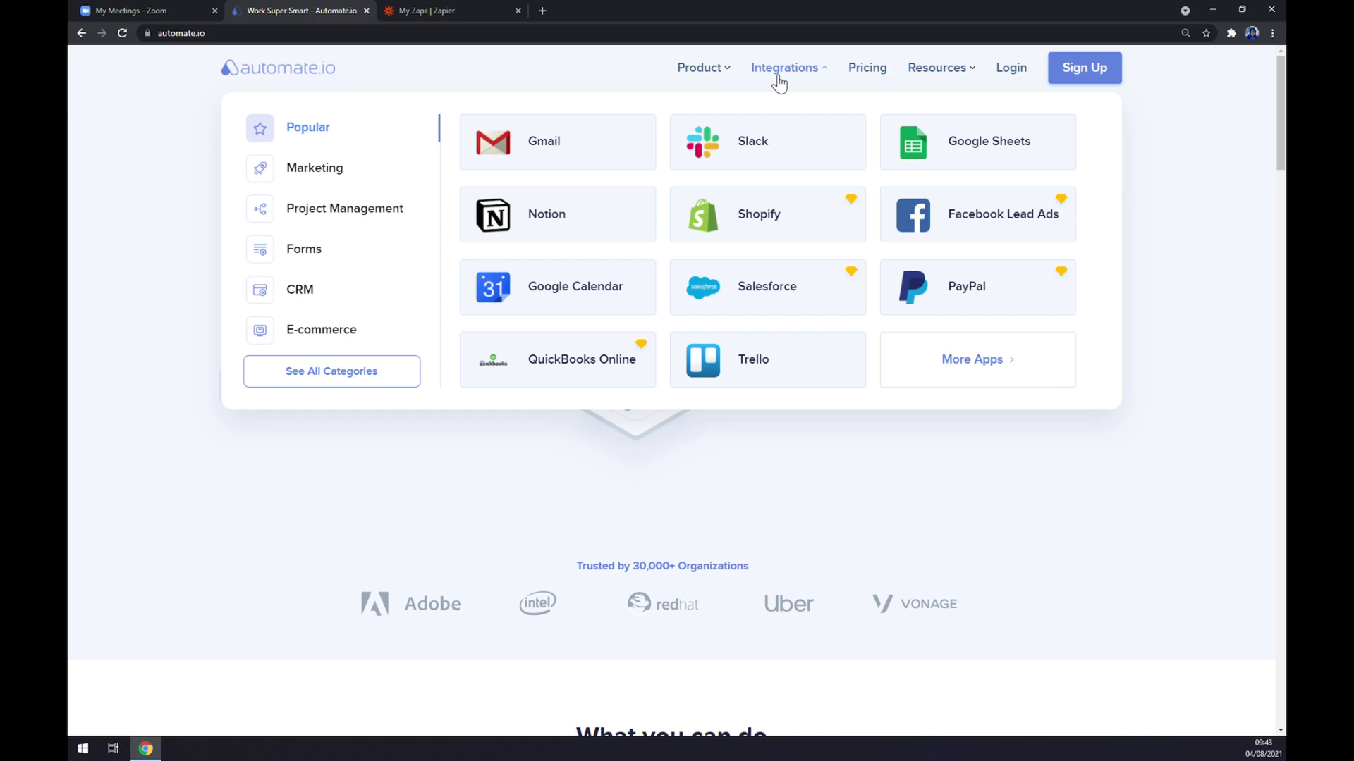
pyautogui.click(326, 375)
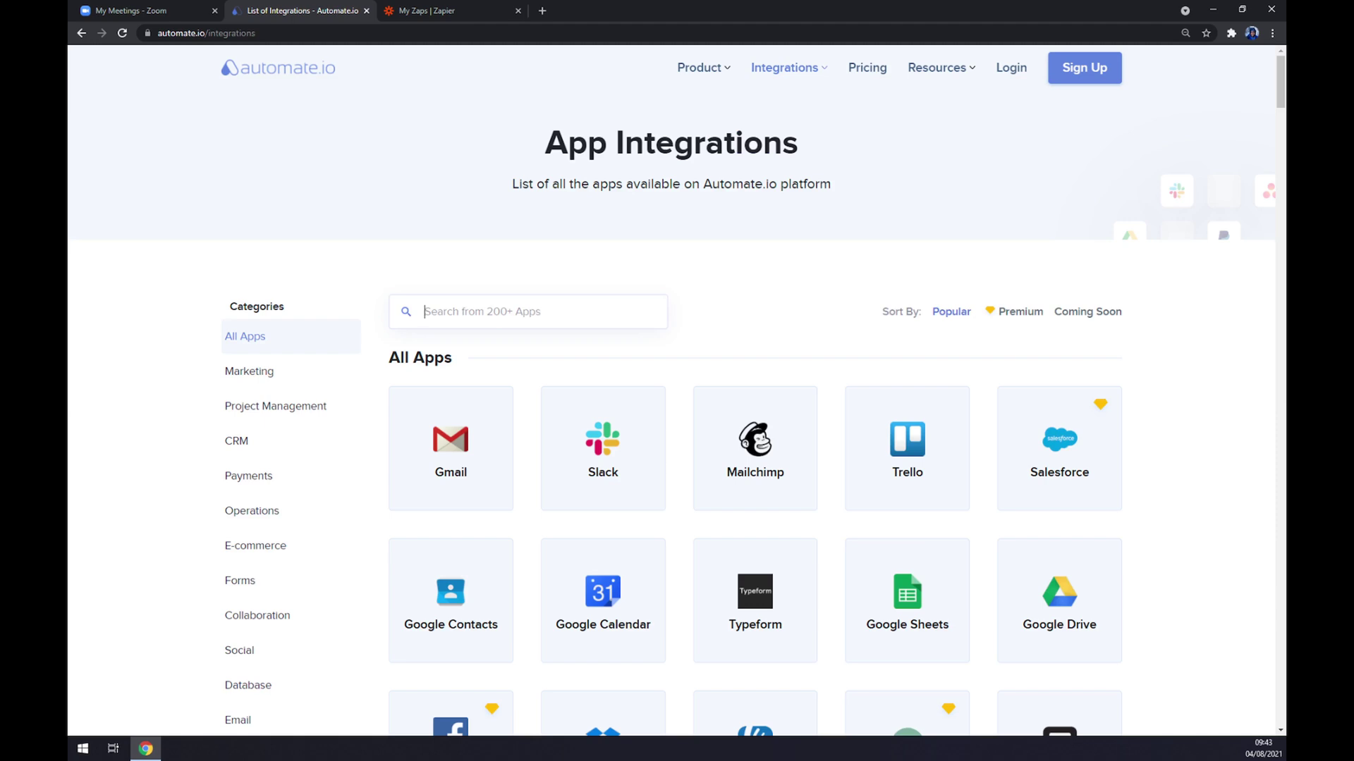
pyautogui.write('zoom')
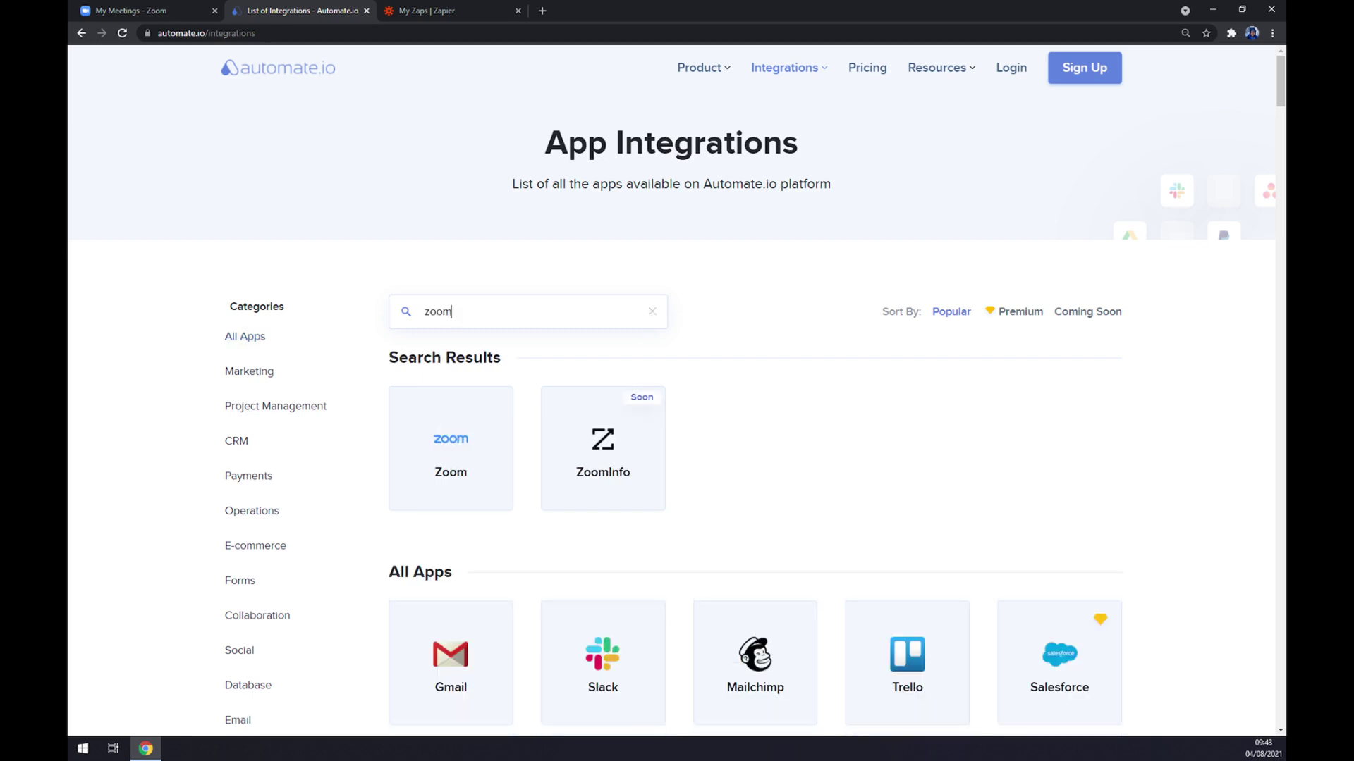
# Go to the Zoom integrations page and from it to the Slack–Zoom integration page
pyautogui.click(460, 453)
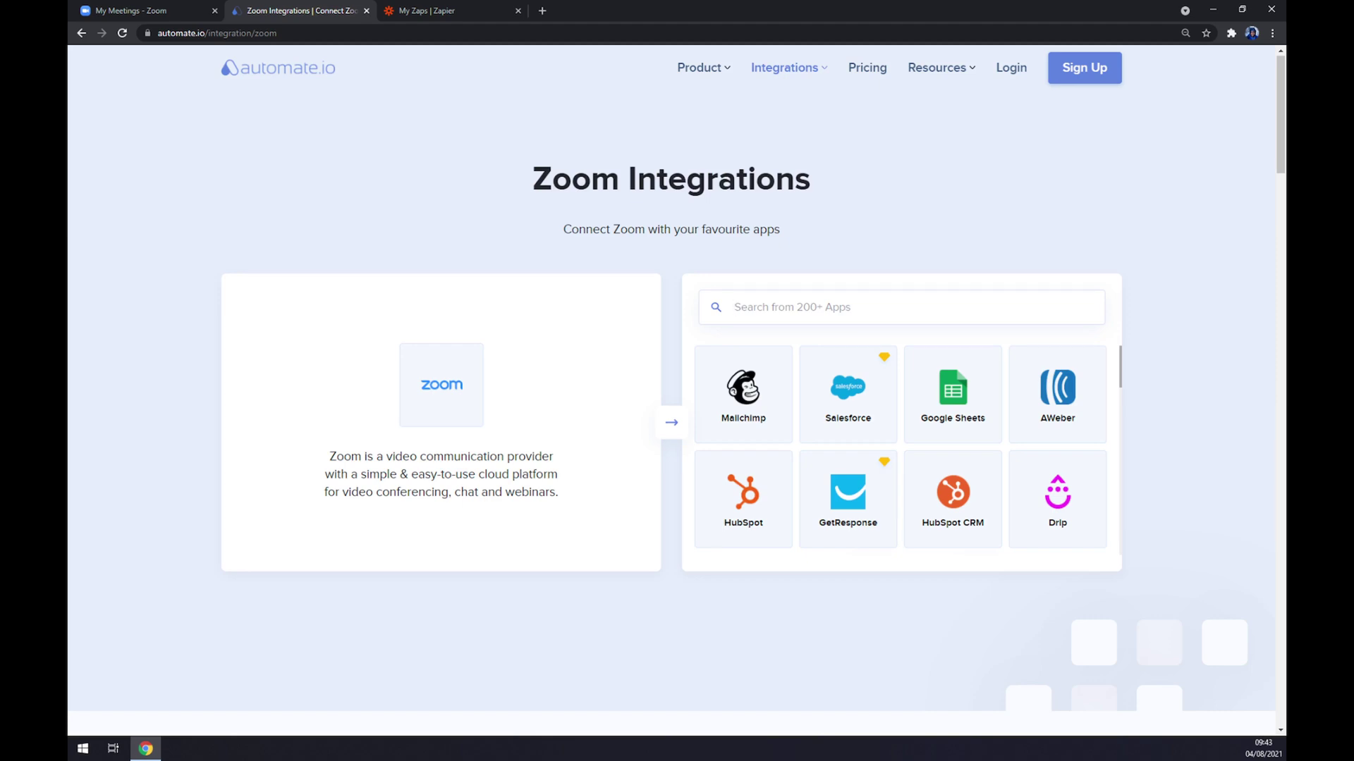
pyautogui.write('slack')
pyautogui.click(741, 418)
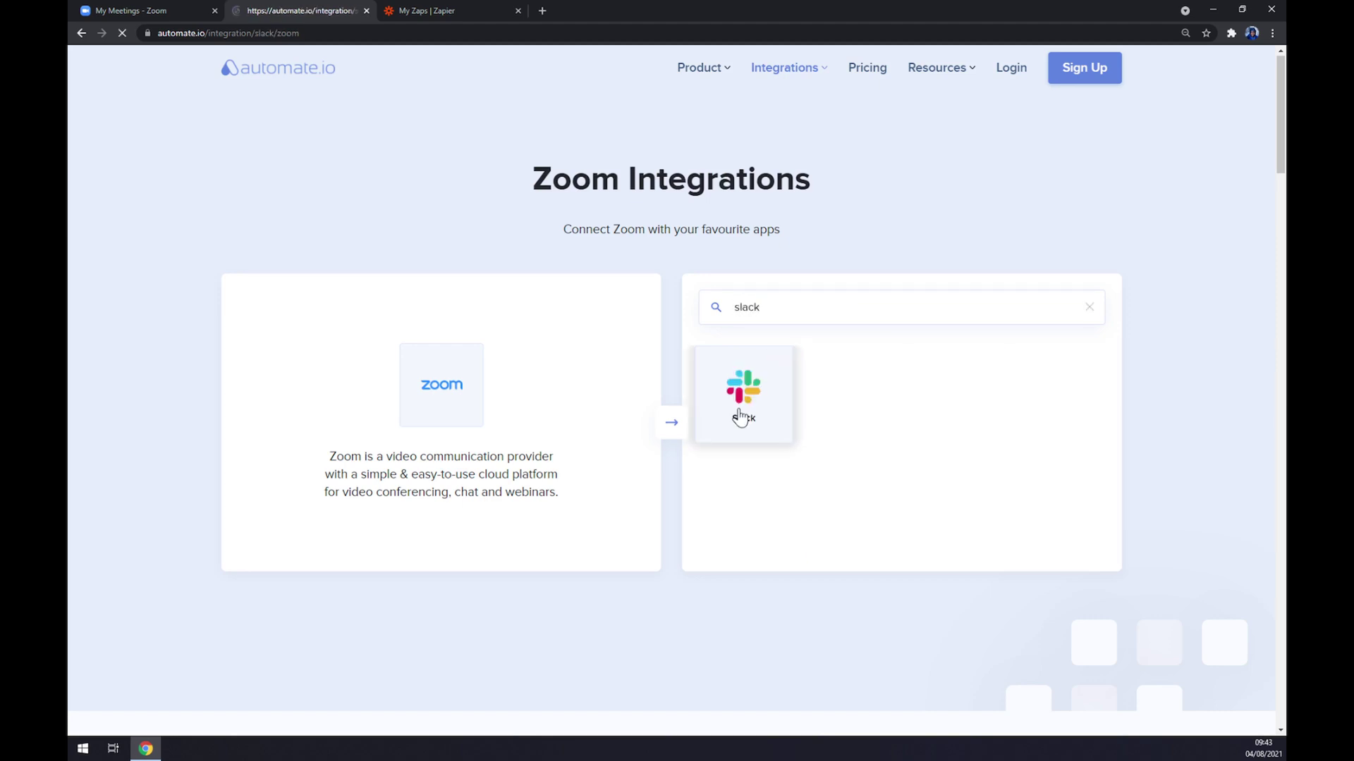
pyautogui.scroll(-3, 677, 424)
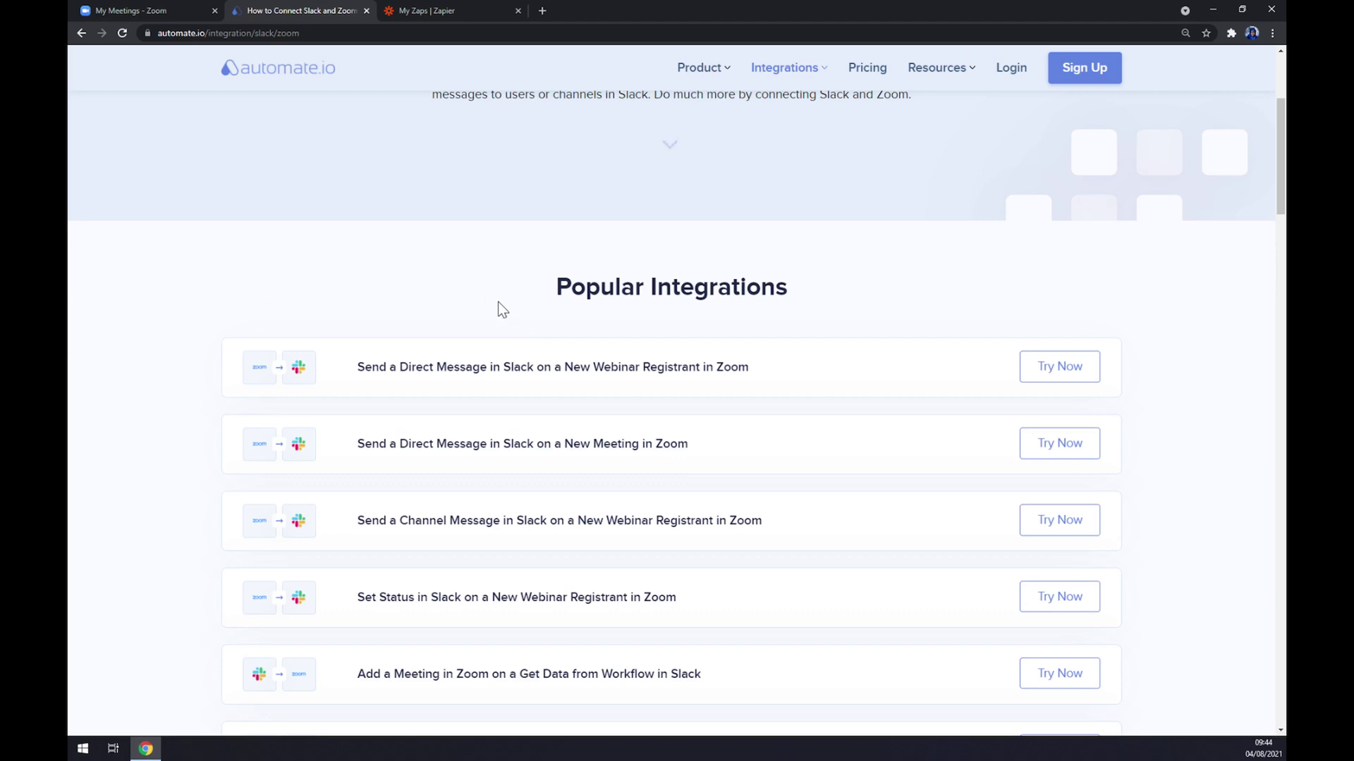
pyautogui.scroll(-1, 481, 284)
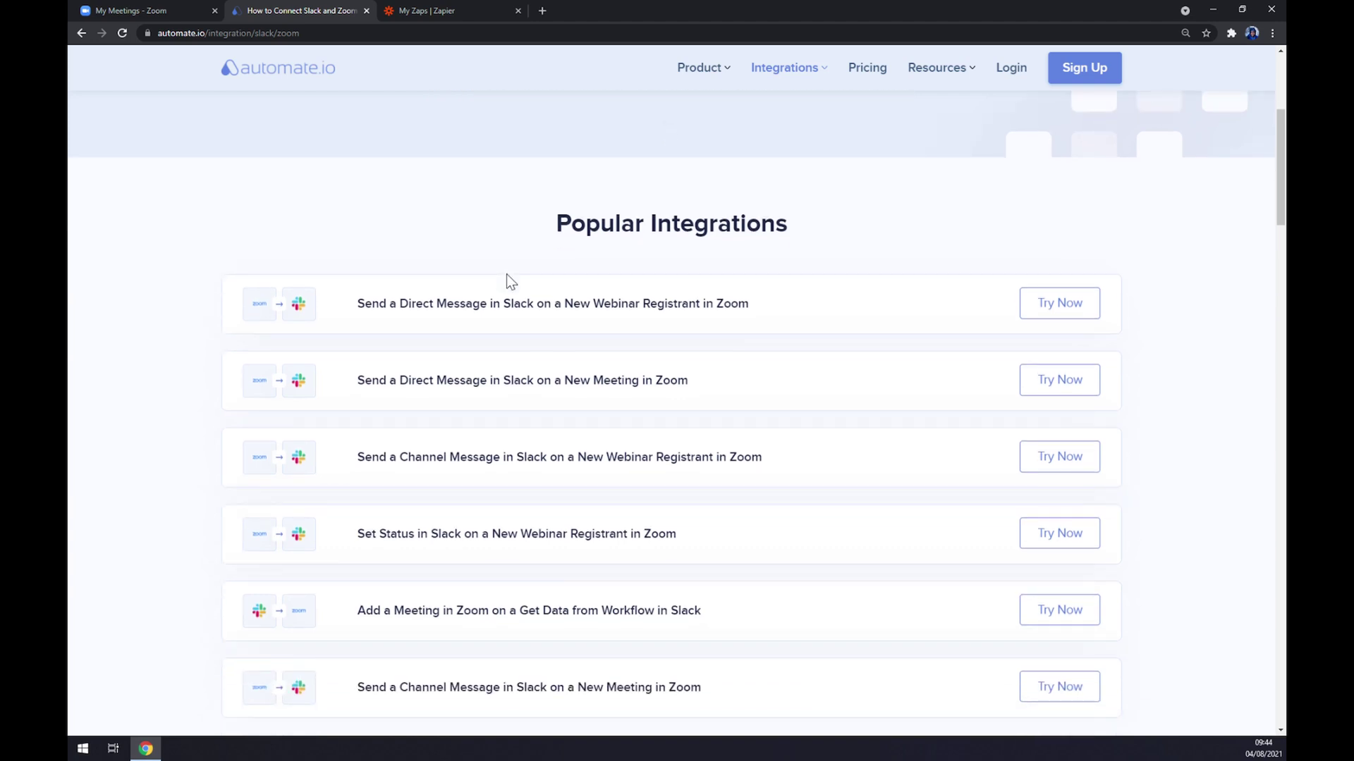
pyautogui.scroll(-1, 507, 274)
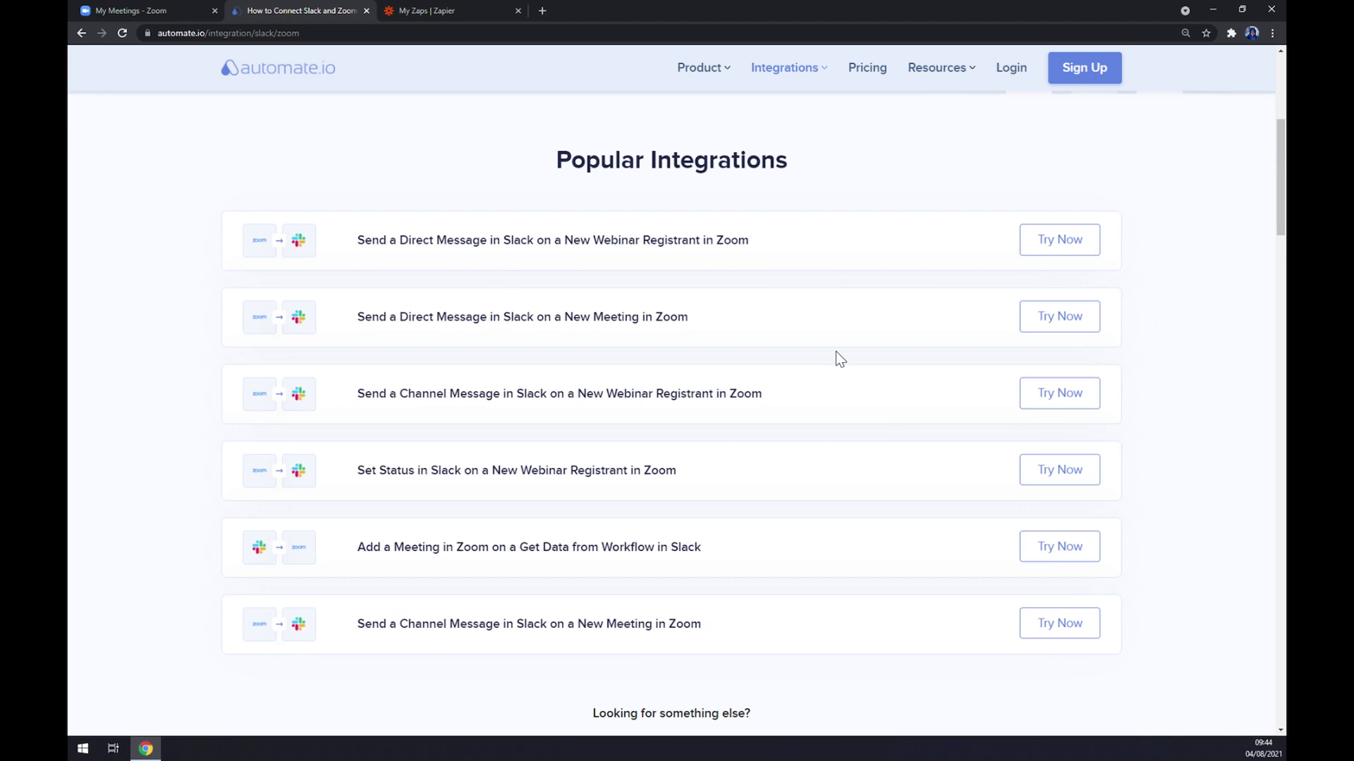
pyautogui.scroll(-4, 836, 352)
pyautogui.scroll(-4, 835, 352)
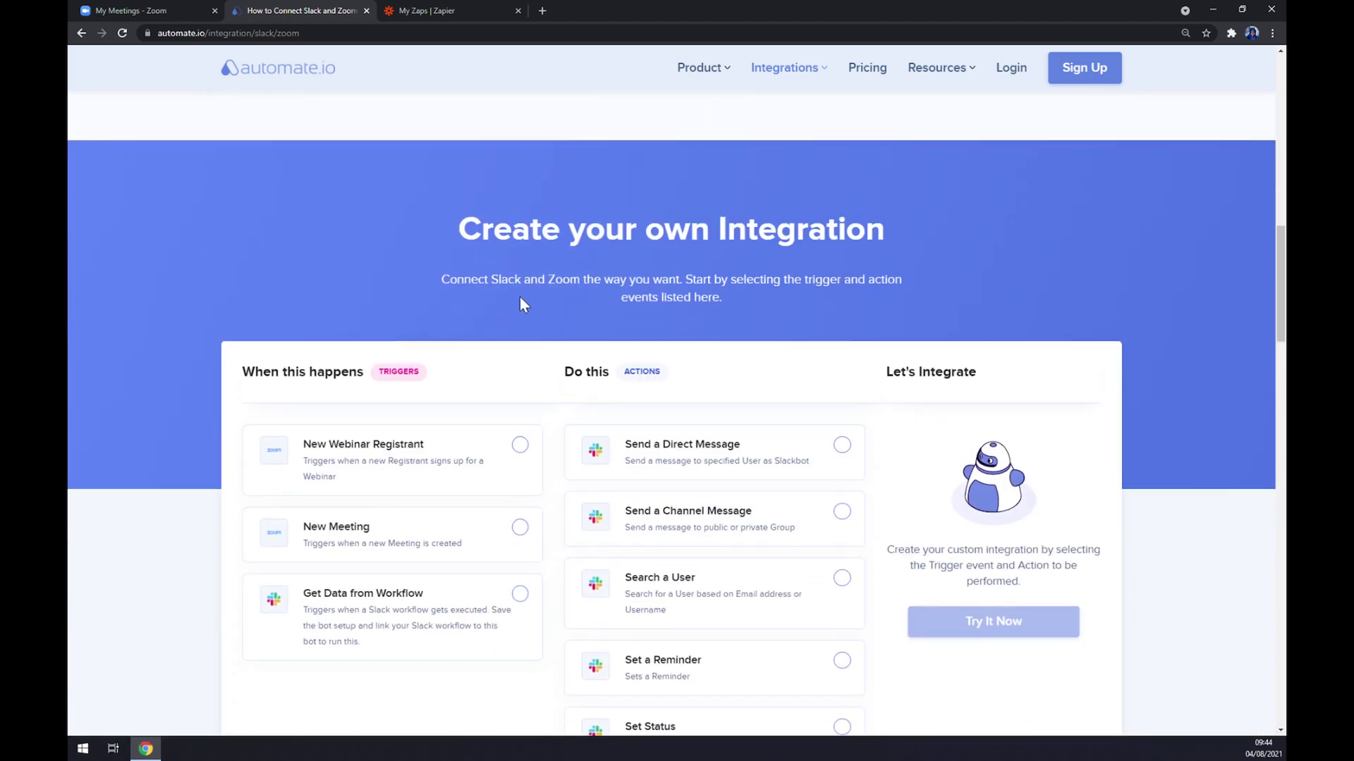
# Pair the New Meeting Zoom trigger with the Send a Direct Message Slack action
pyautogui.moveTo(445, 239); pyautogui.dragTo(840, 254)
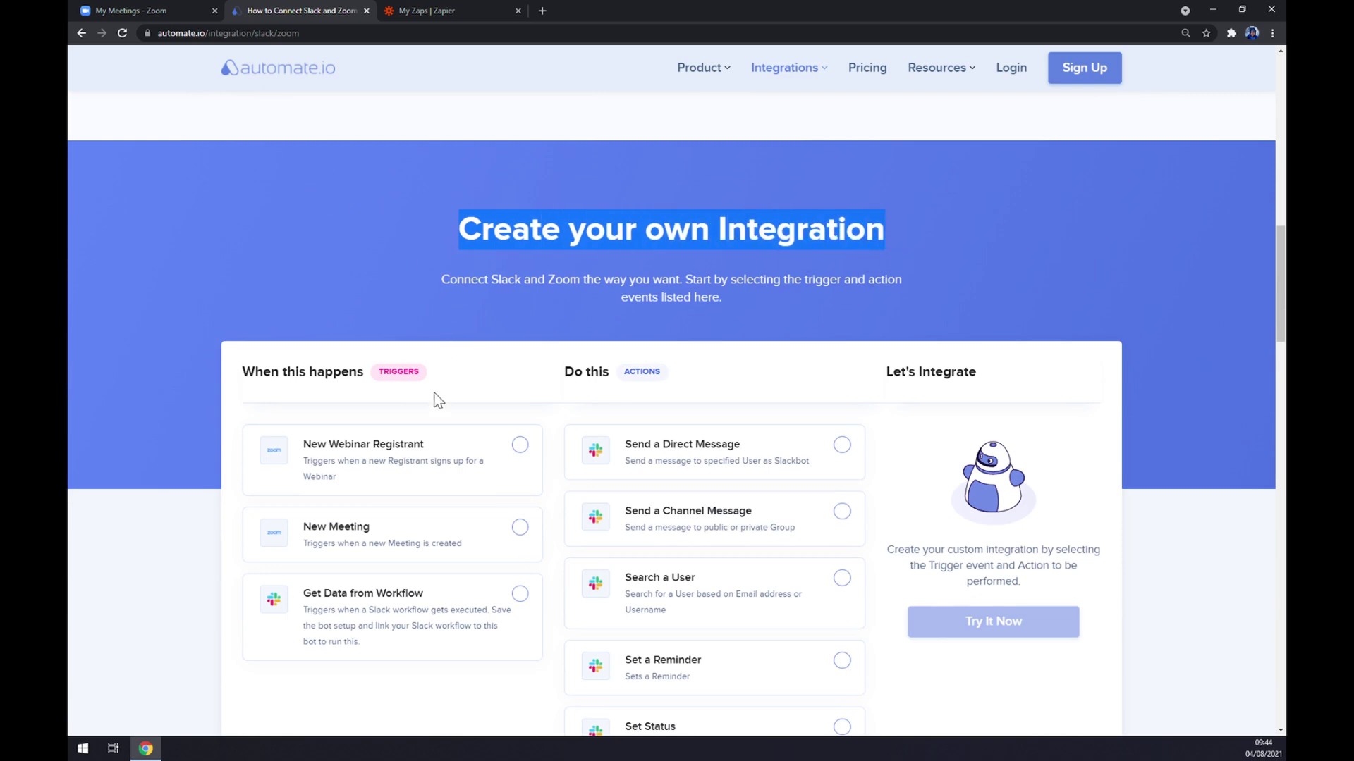
pyautogui.click(436, 374)
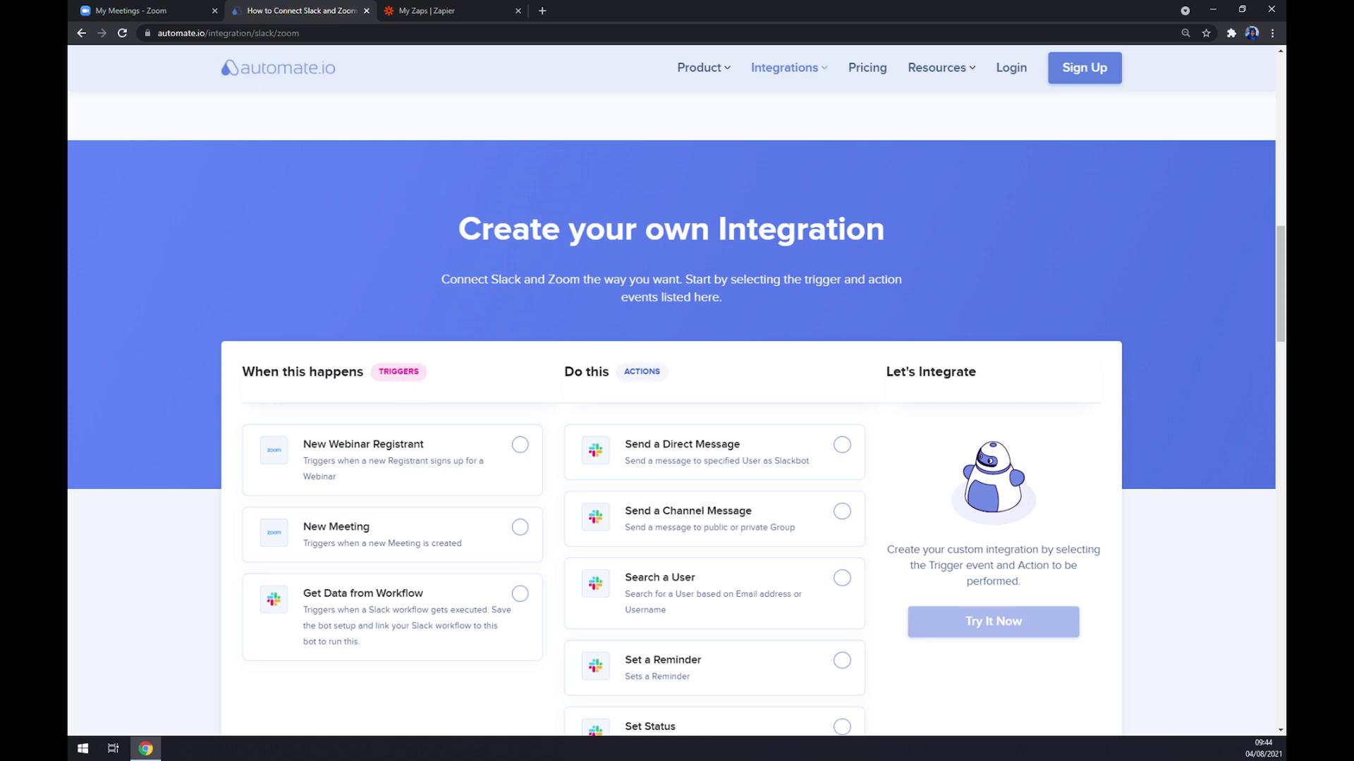
pyautogui.click(520, 528)
pyautogui.moveTo(624, 371); pyautogui.dragTo(657, 369)
pyautogui.scroll(-1, 666, 372)
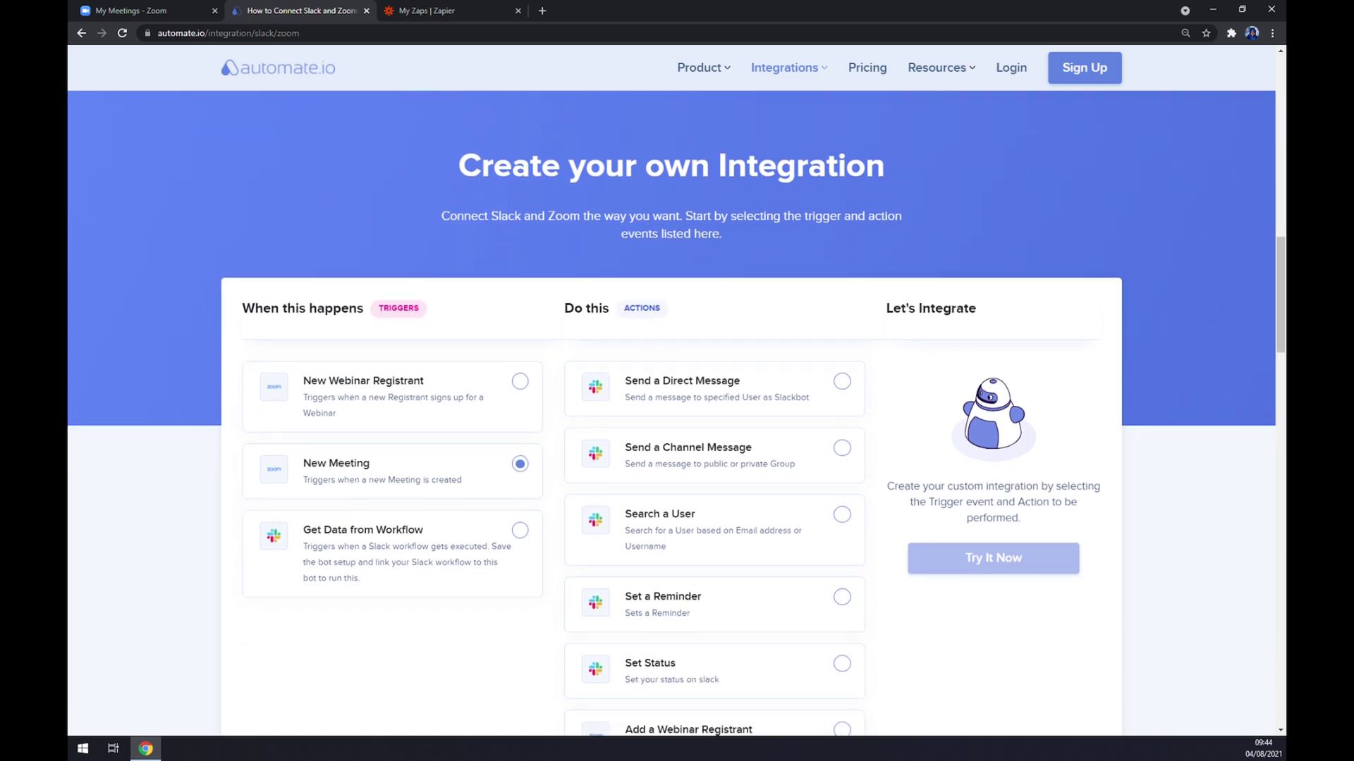
pyautogui.scroll(-2, 695, 421)
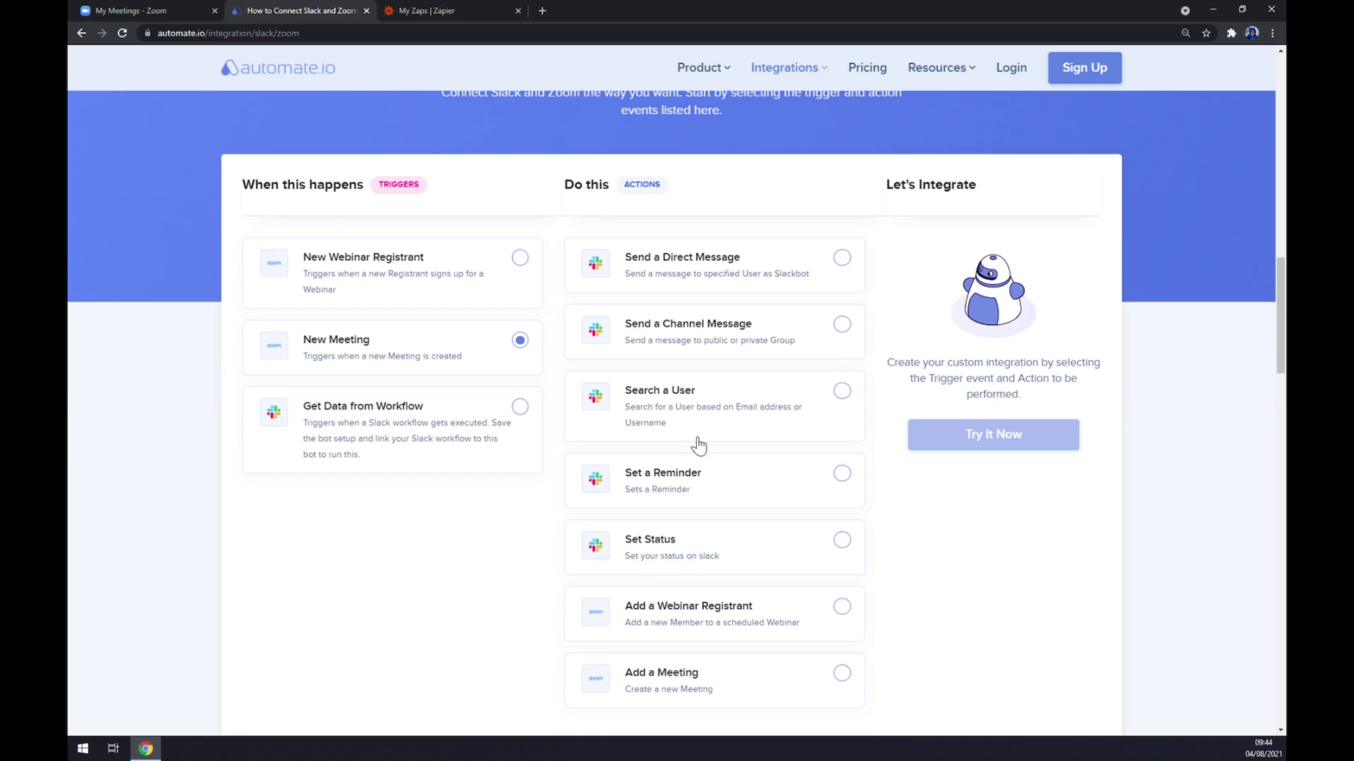
pyautogui.click(842, 255)
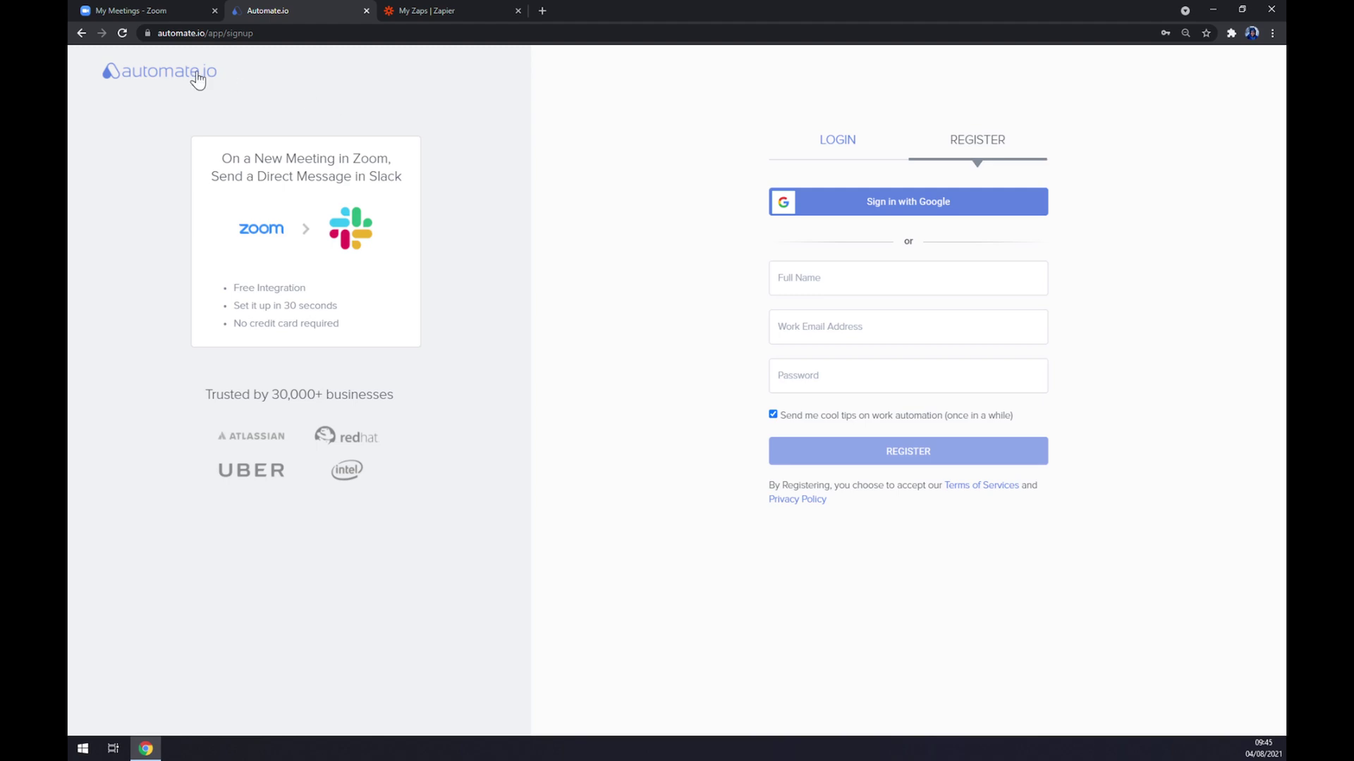
# Leave the sign-up page and switch to the Zapier My Zaps tab
pyautogui.click(436, 10)
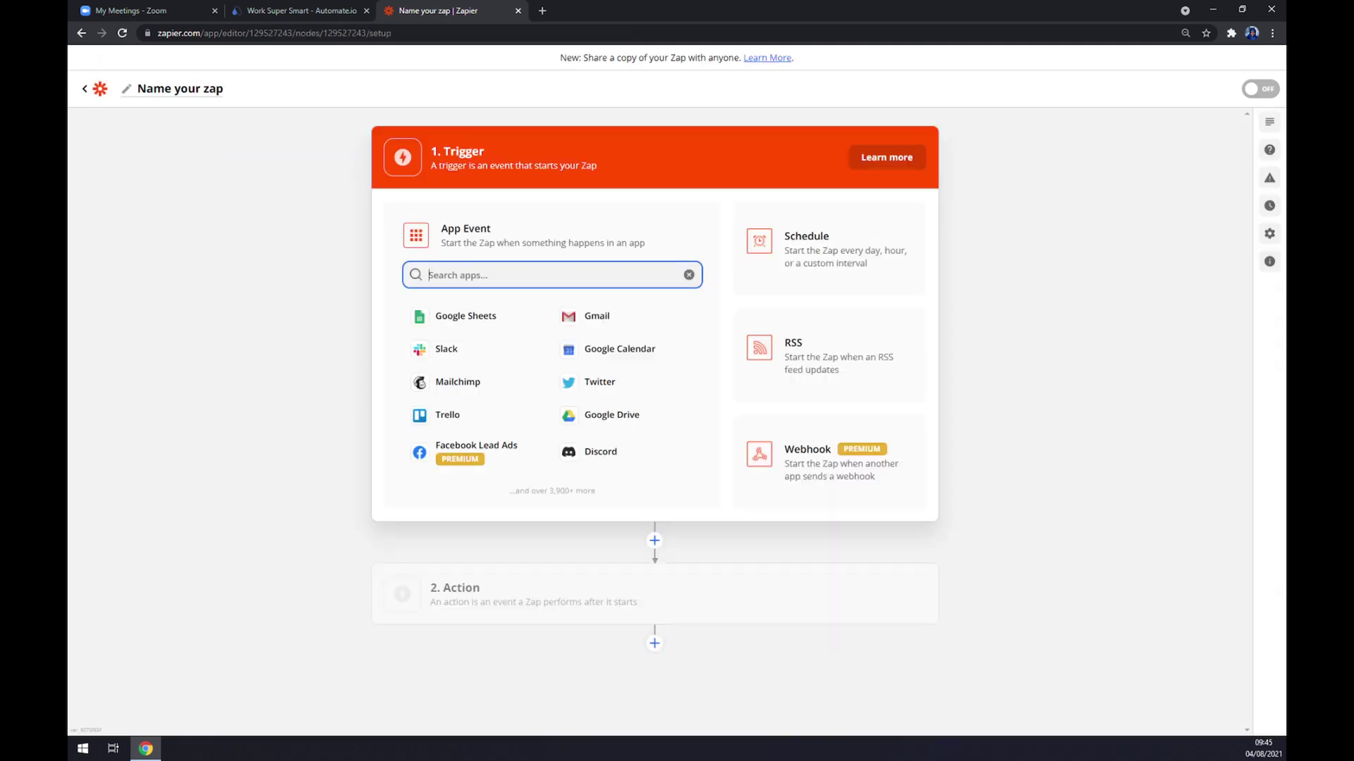
pyautogui.write('zo')
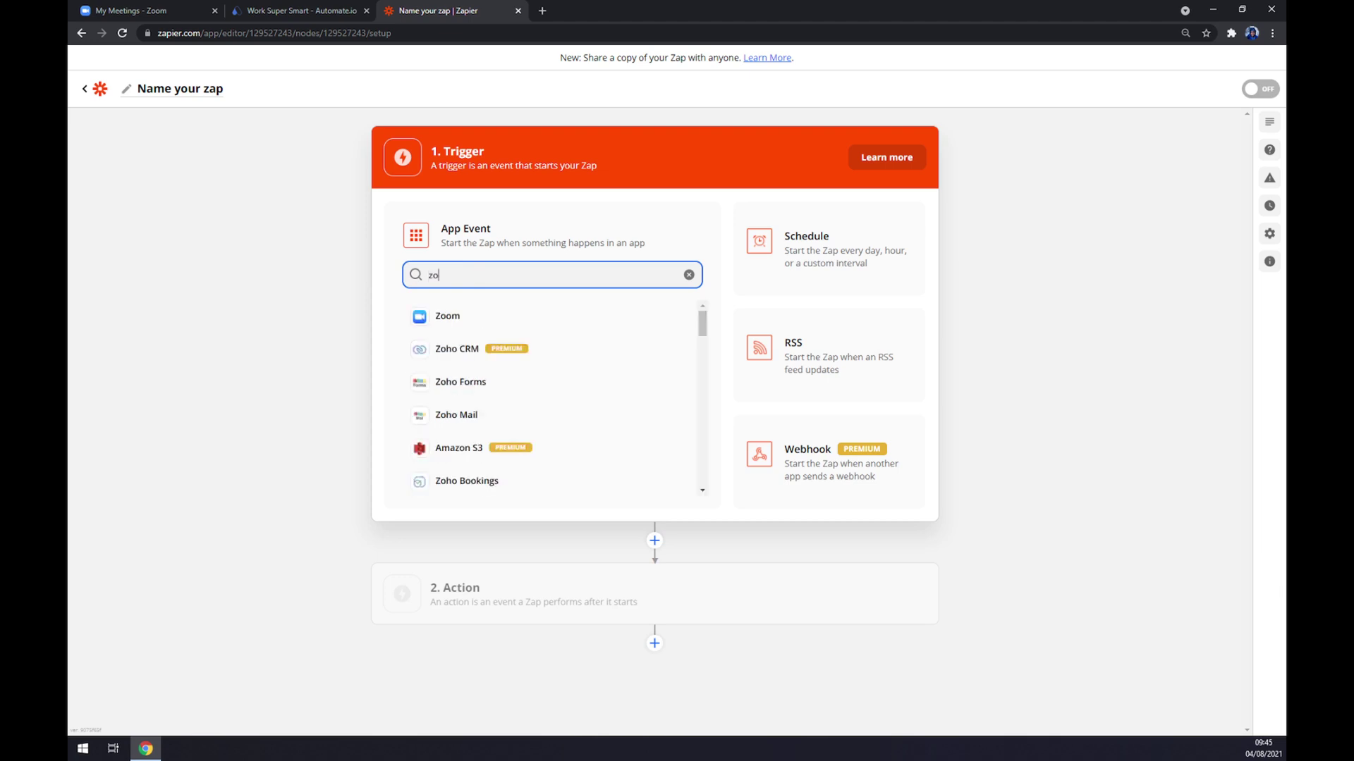
pyautogui.write('om')
# Make Zoom's New Meeting the zap's trigger event
pyautogui.click(420, 328)
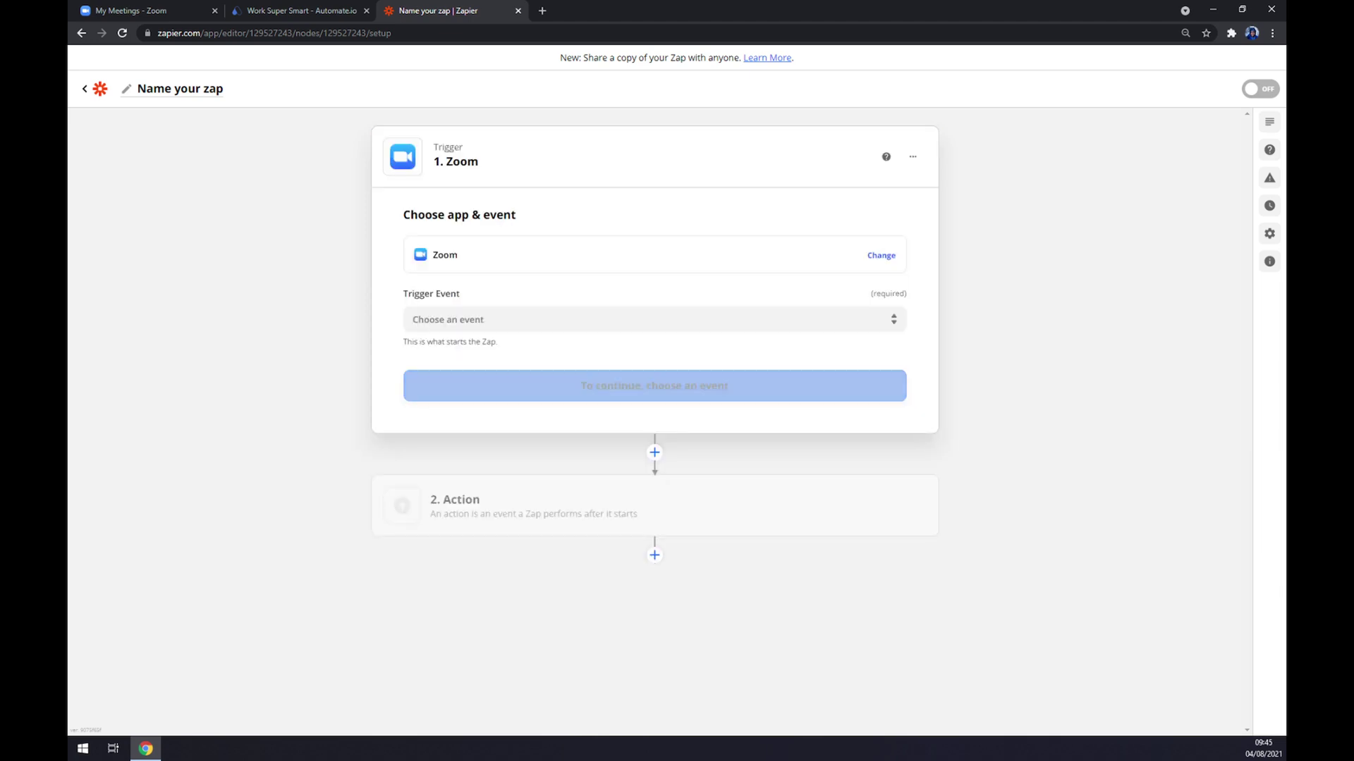
pyautogui.click(419, 320)
pyautogui.click(444, 360)
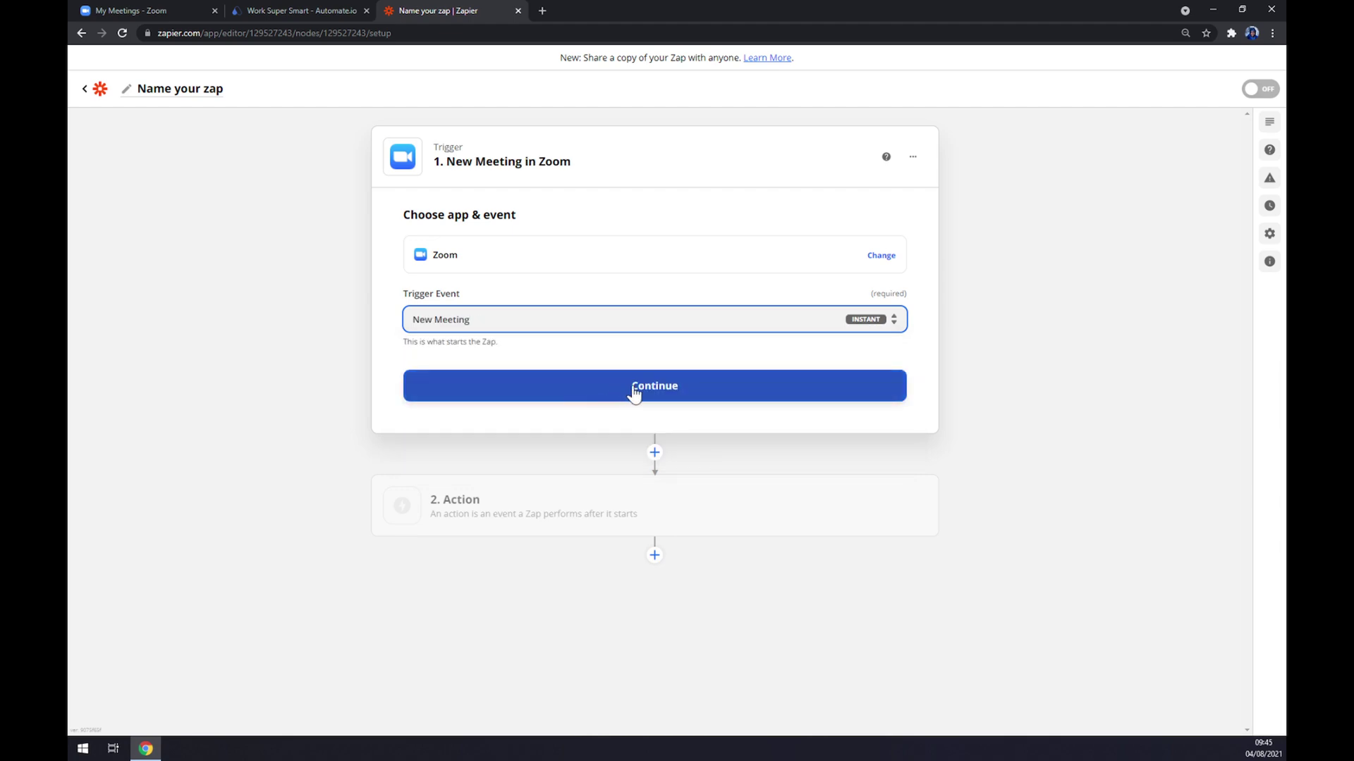
pyautogui.click(635, 386)
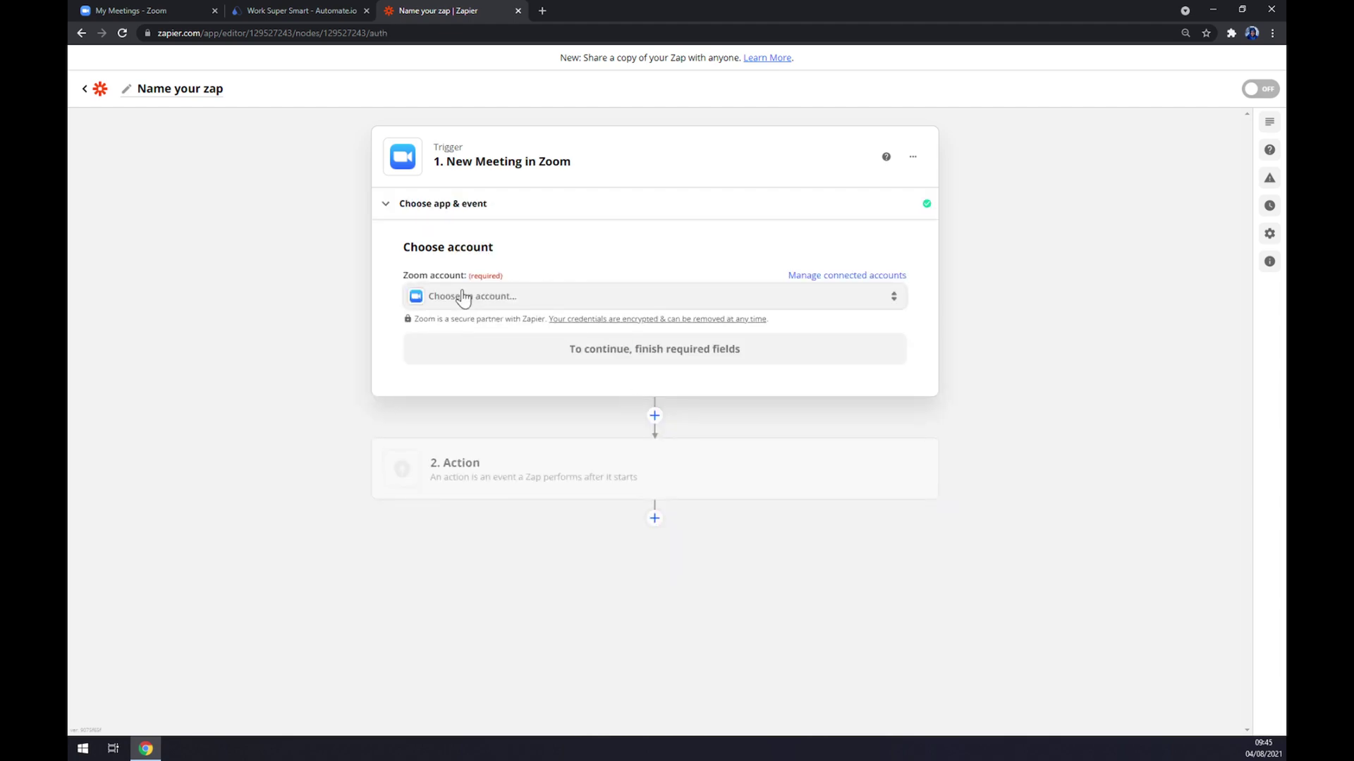
# Connect the Zoom account, set Meeting Type to Meeting, and proceed to the trigger test
pyautogui.click(462, 297)
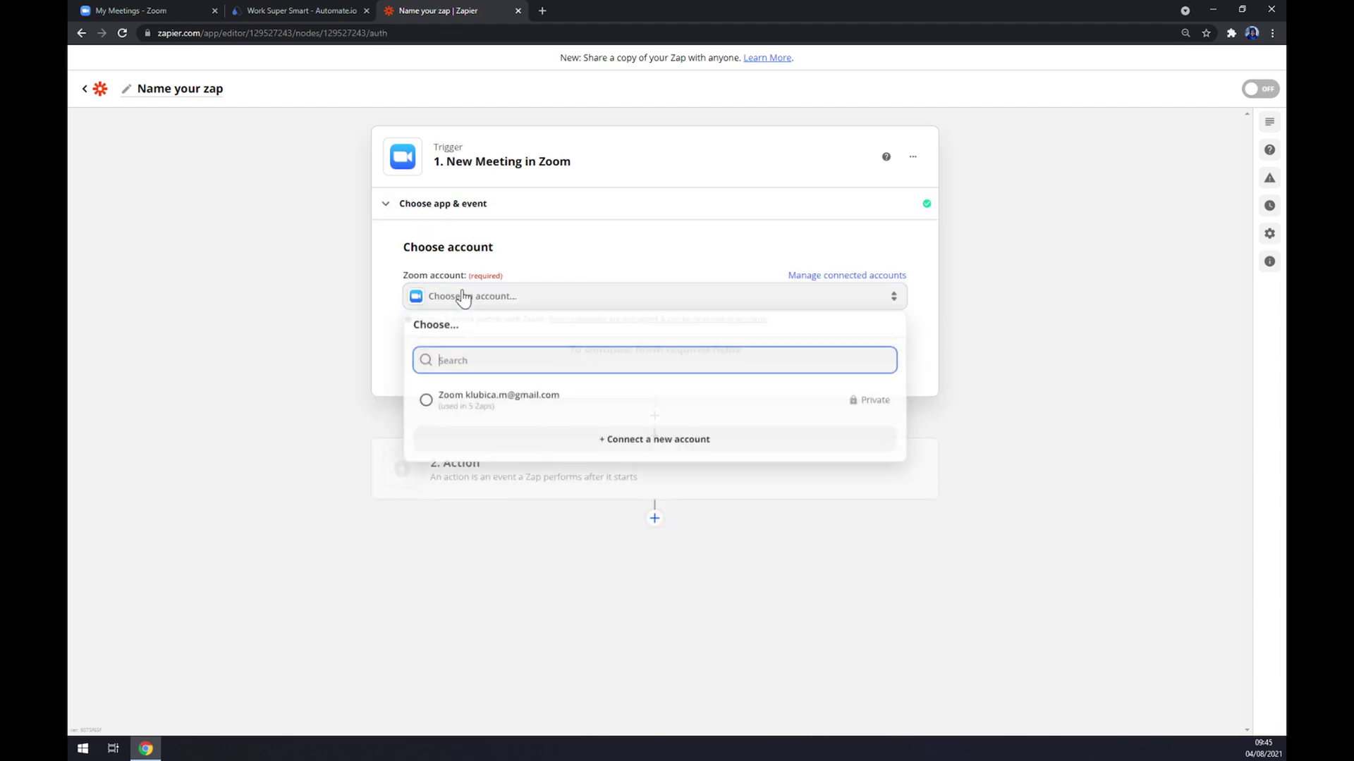
pyautogui.click(495, 402)
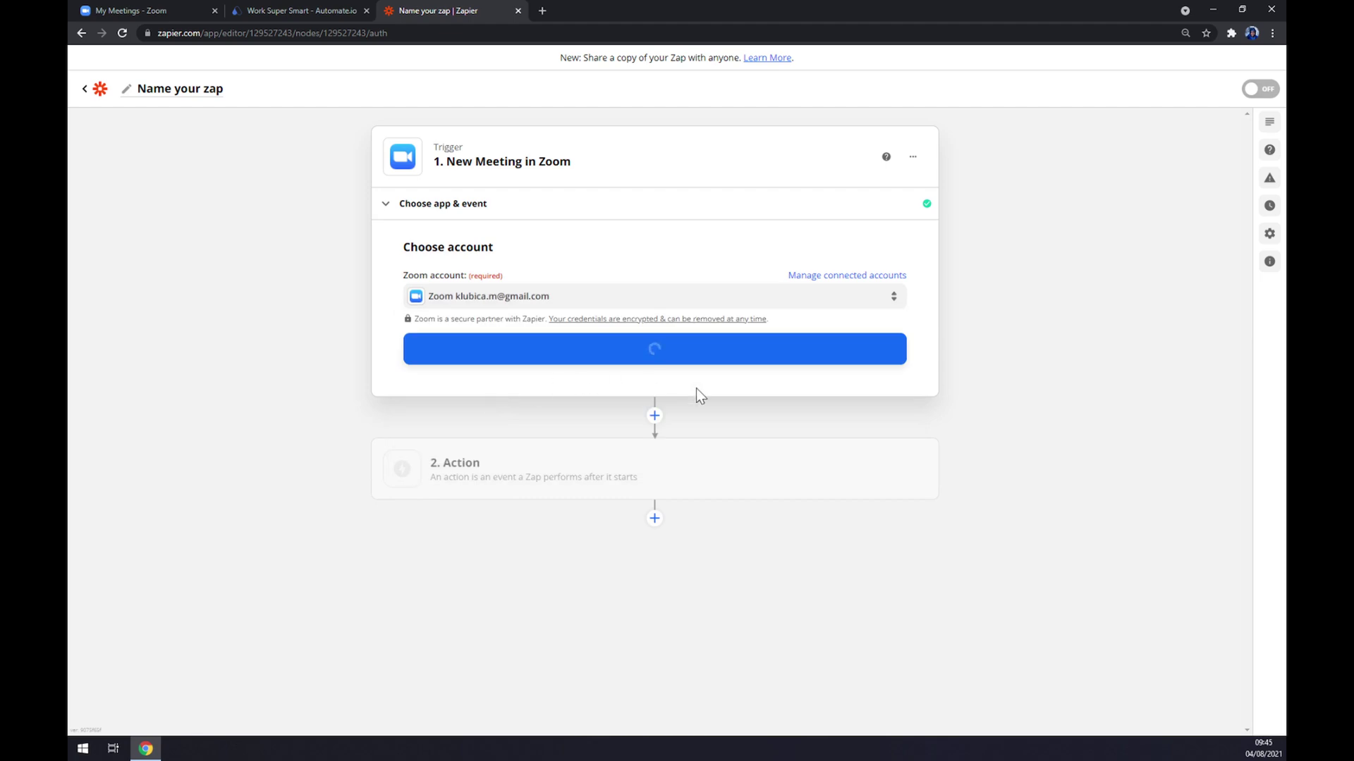
pyautogui.click(655, 349)
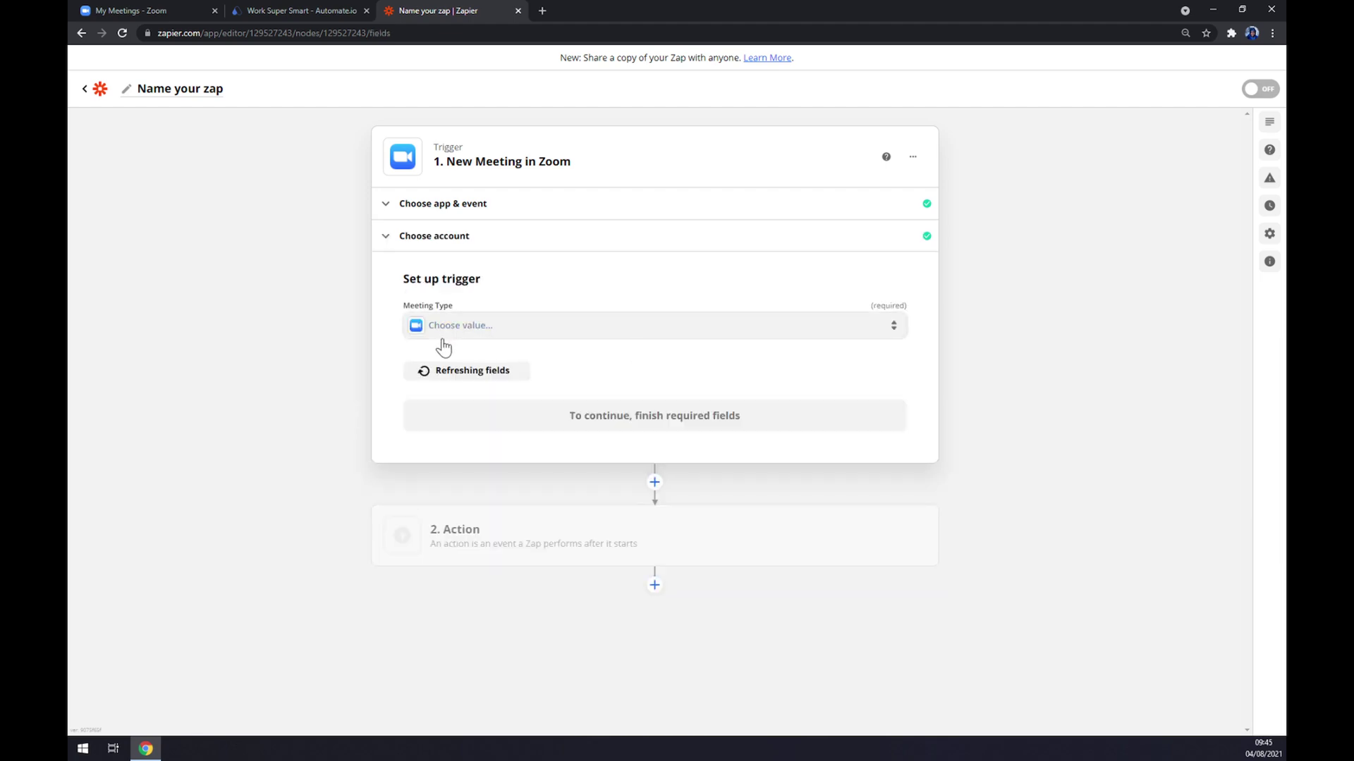
pyautogui.click(455, 325)
pyautogui.click(455, 432)
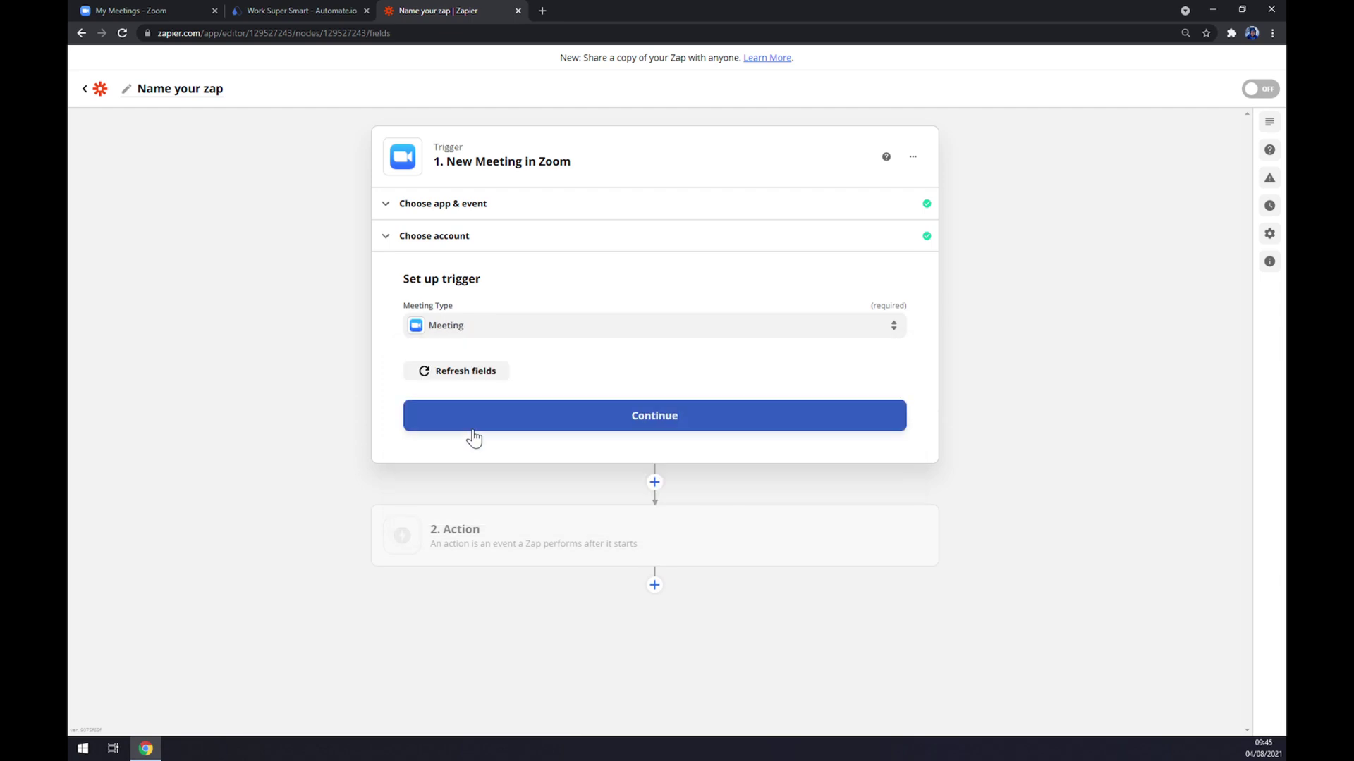
pyautogui.click(519, 418)
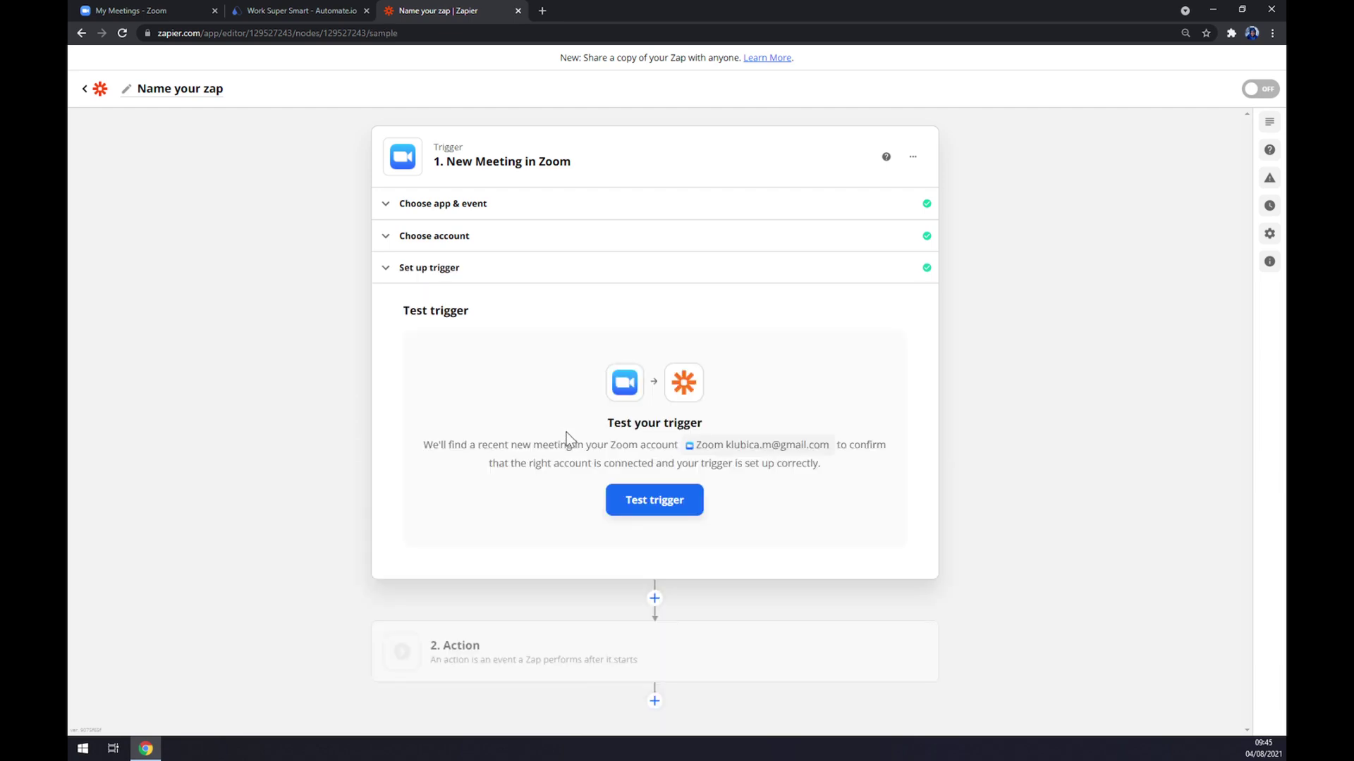
# Move past the trigger test and start the zap's action step
pyautogui.moveTo(588, 423); pyautogui.dragTo(739, 425)
pyautogui.click(739, 424)
pyautogui.click(477, 650)
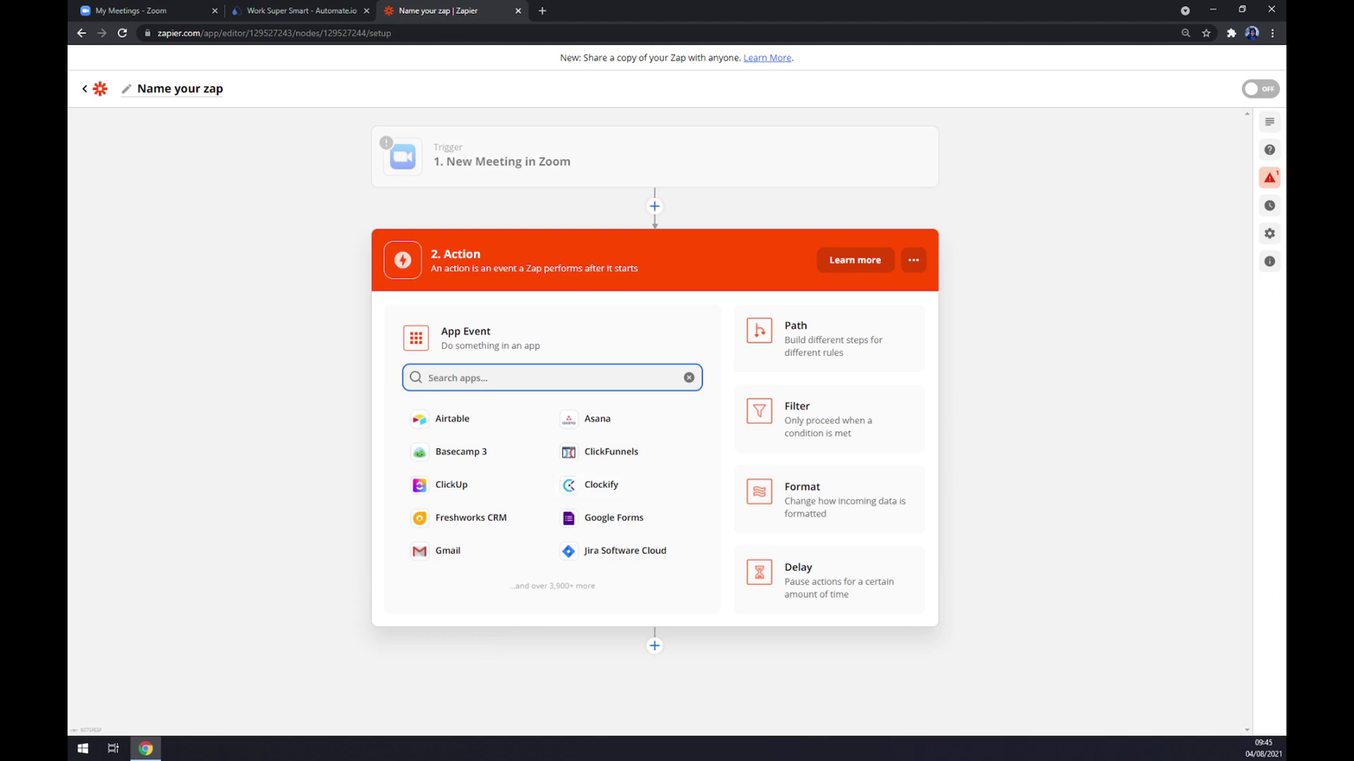
pyautogui.write('slack')
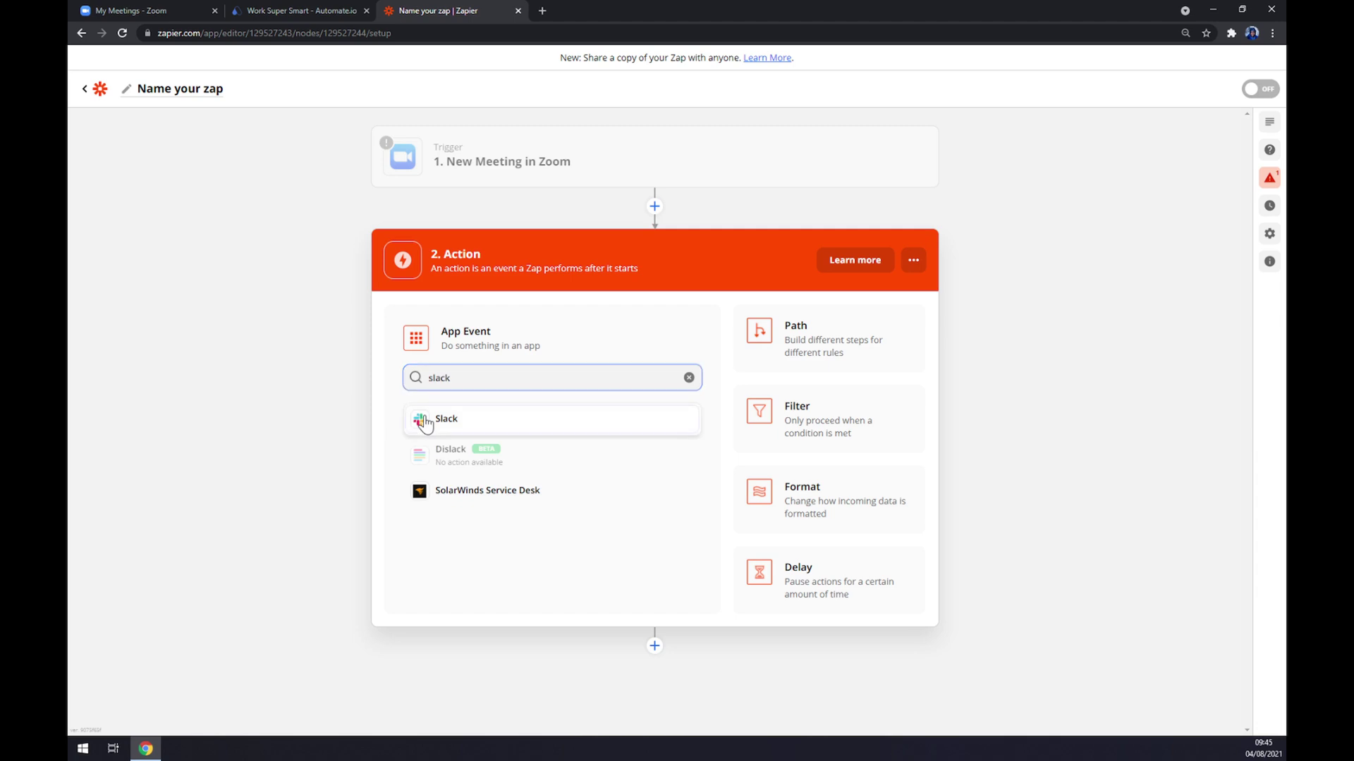
# Make Slack's Send Channel Message the zap's action event
pyautogui.click(423, 421)
pyautogui.click(654, 423)
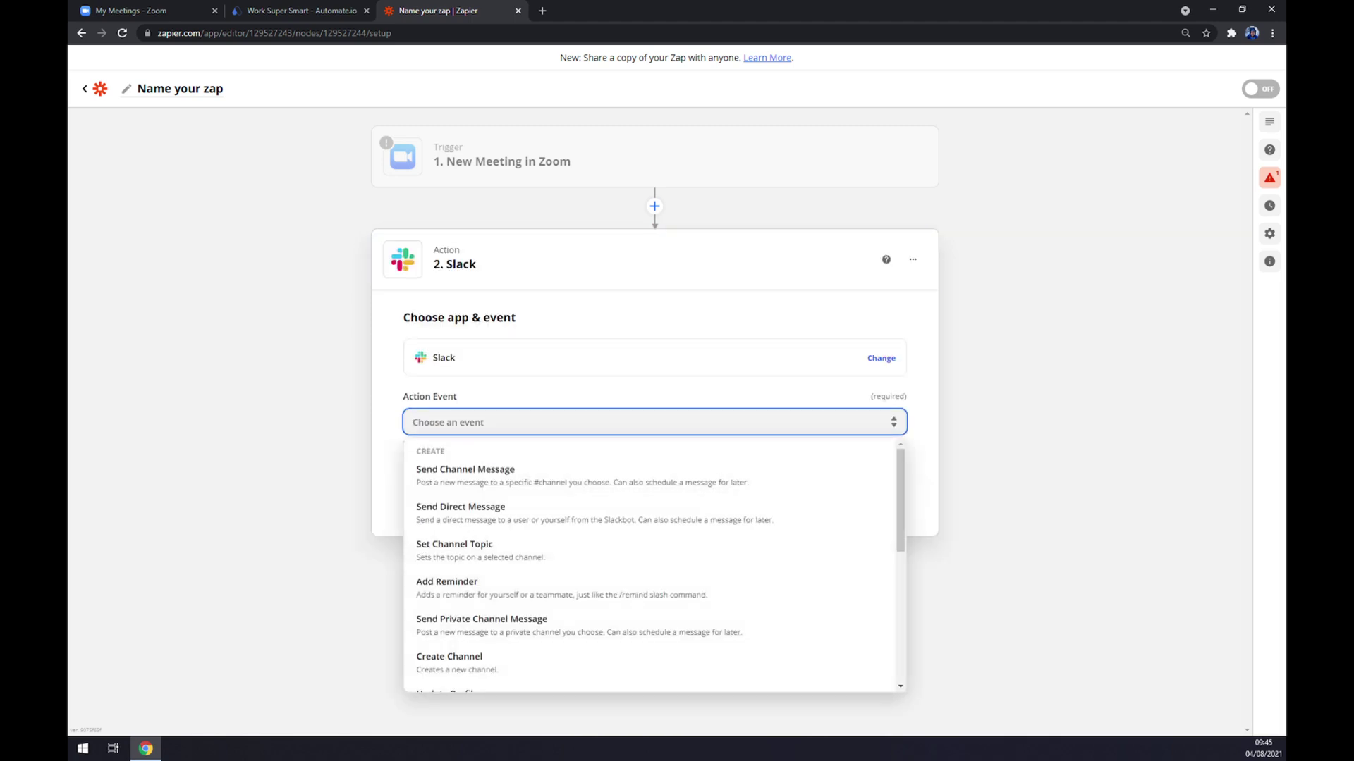
pyautogui.click(483, 482)
pyautogui.click(606, 489)
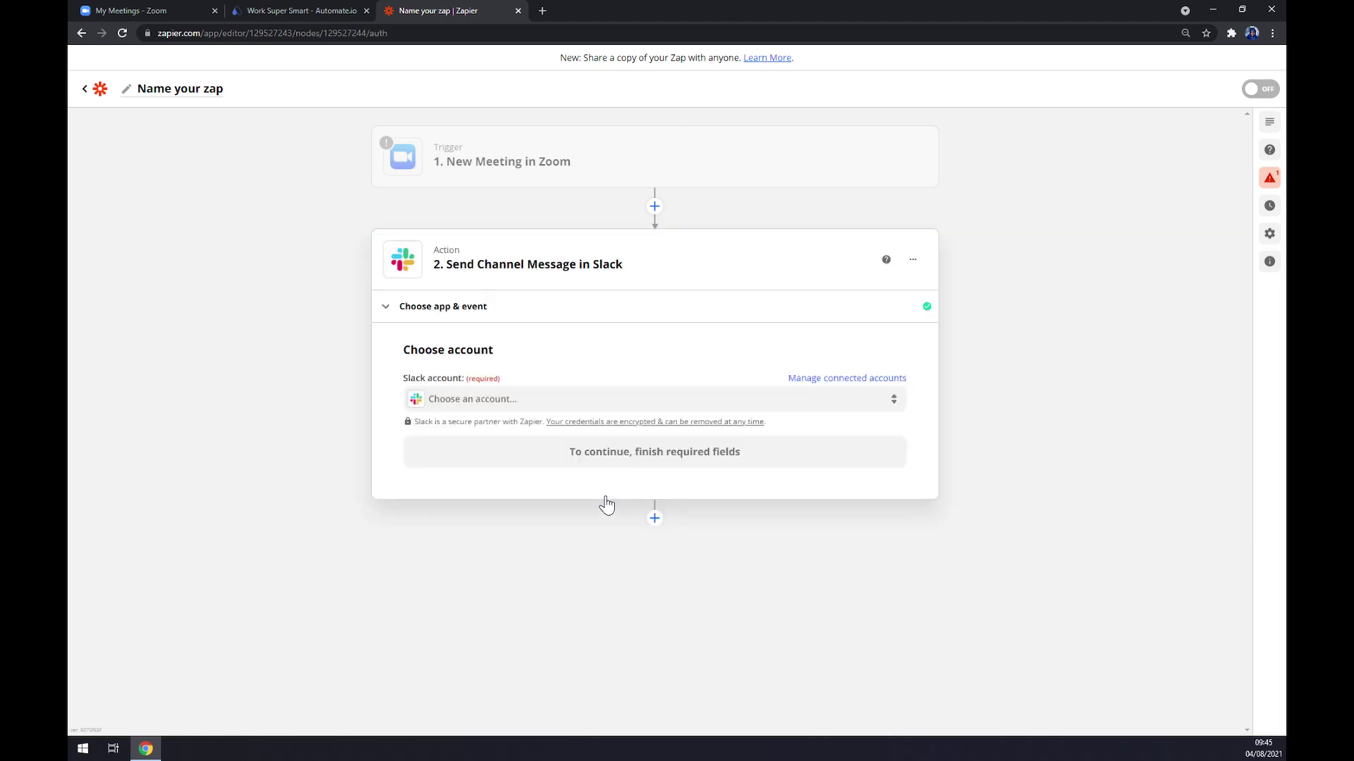